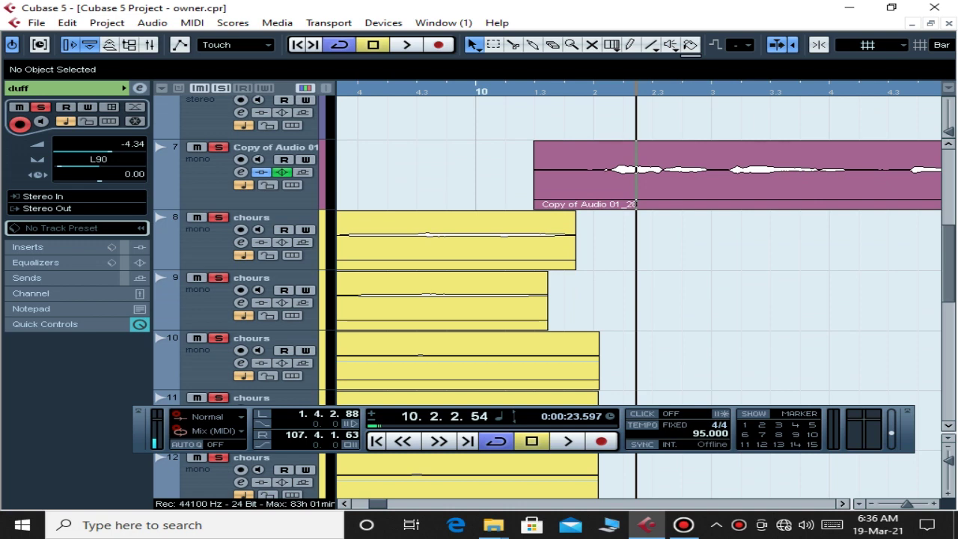
# - Start playback from bar 10 and look over the Copy of Audio 01 vocal and the two duff tracks
pyautogui.press('space')
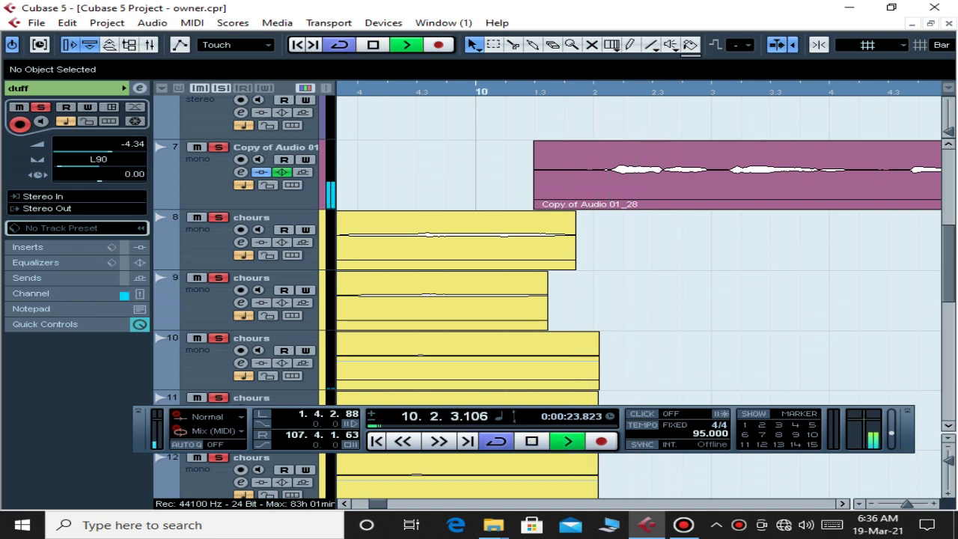
pyautogui.click(917, 441)
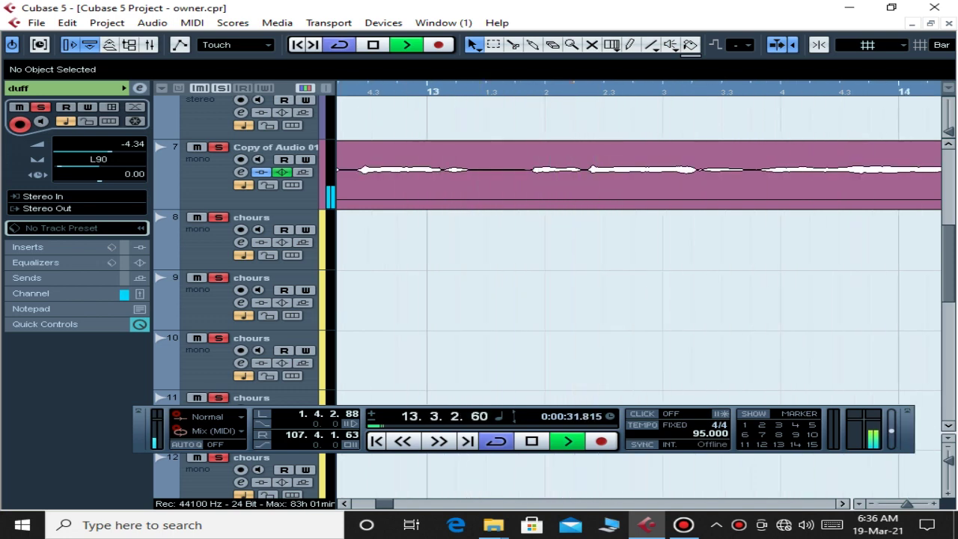
pyautogui.scroll(6, 636, 247)
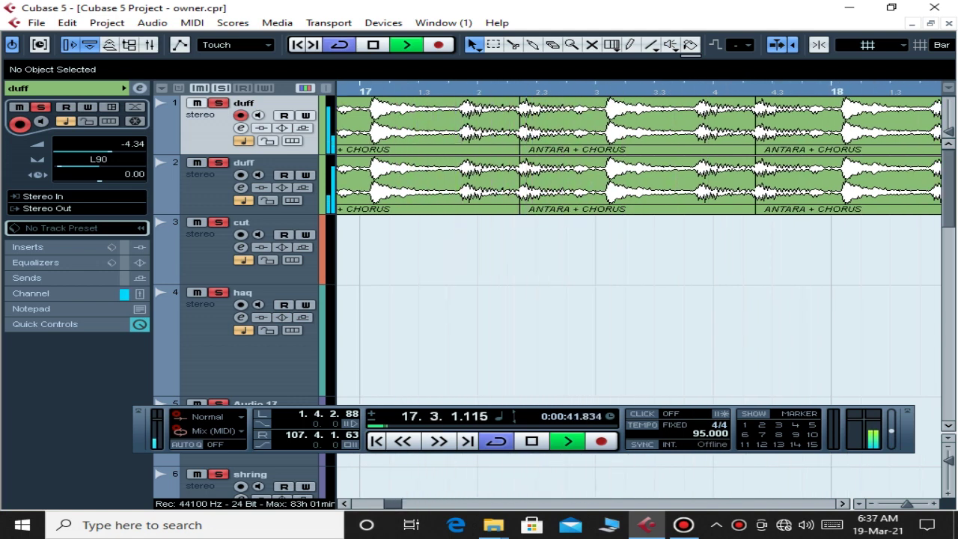
pyautogui.scroll(-5, 621, 247)
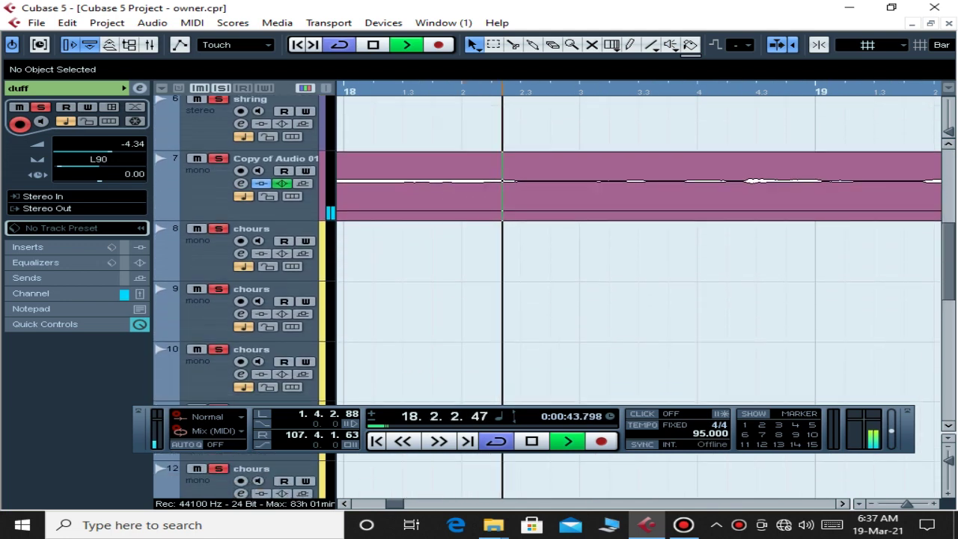
pyautogui.scroll(1, 621, 246)
pyautogui.scroll(1, 621, 247)
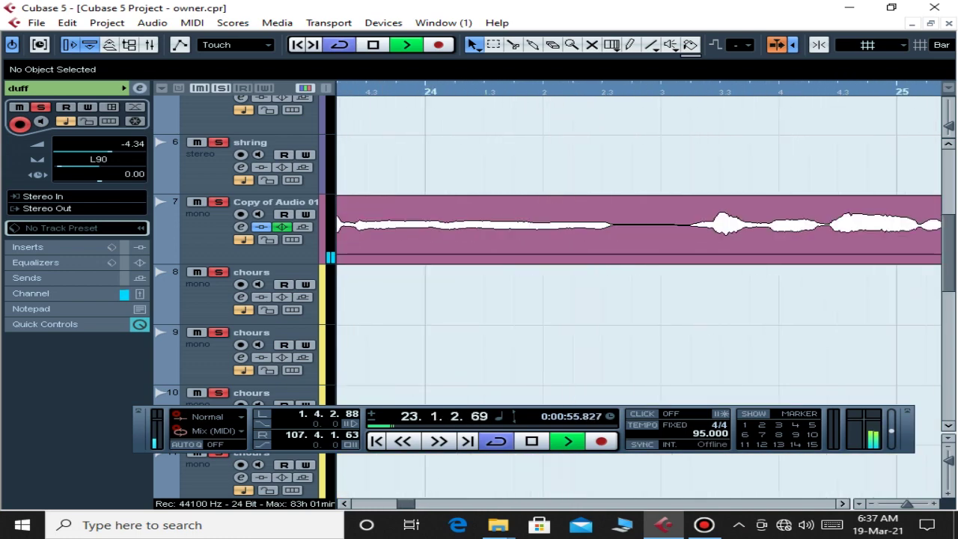
# - Examine the chours, cut and haq tracks around bar 27 while the project plays
pyautogui.scroll(-10, 620, 300)
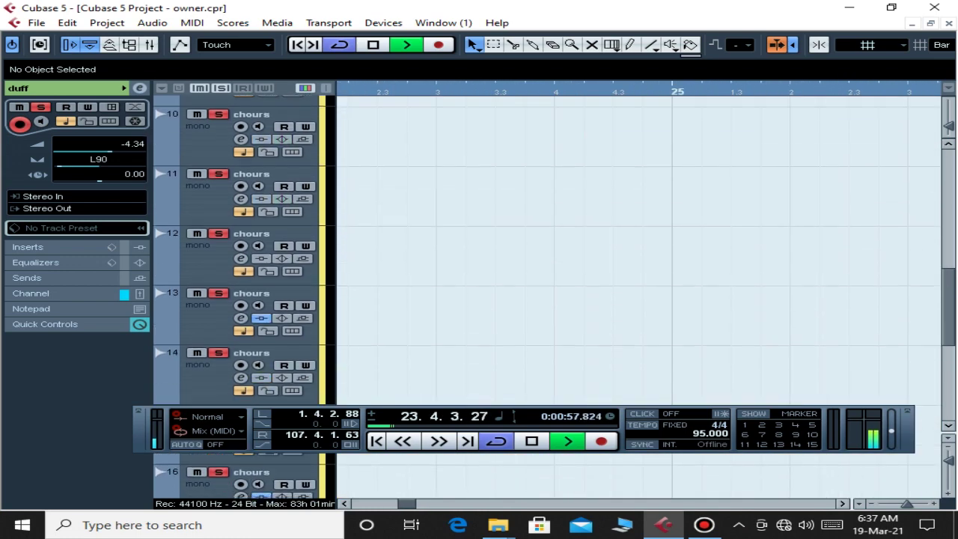
pyautogui.scroll(15, 621, 299)
pyautogui.scroll(-5, 621, 300)
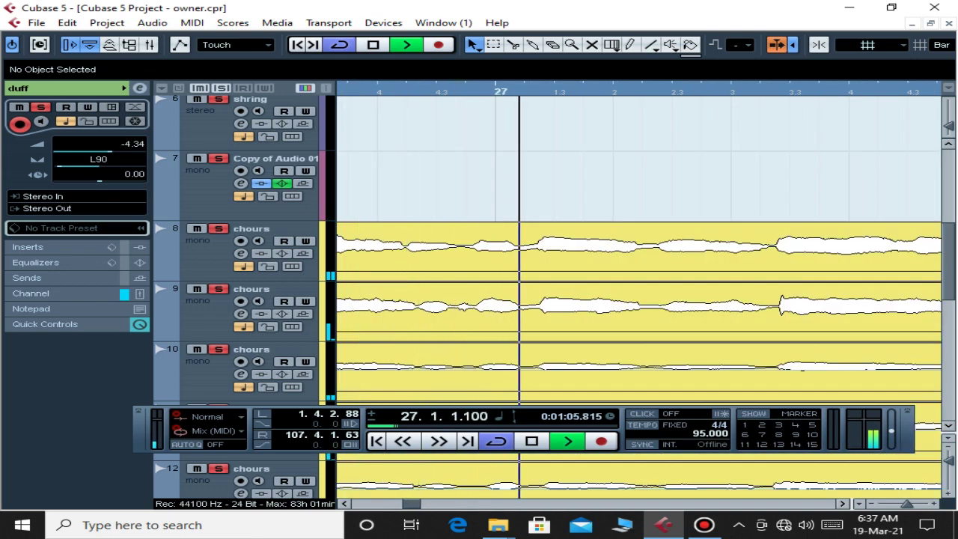
pyautogui.scroll(-10, 546, 299)
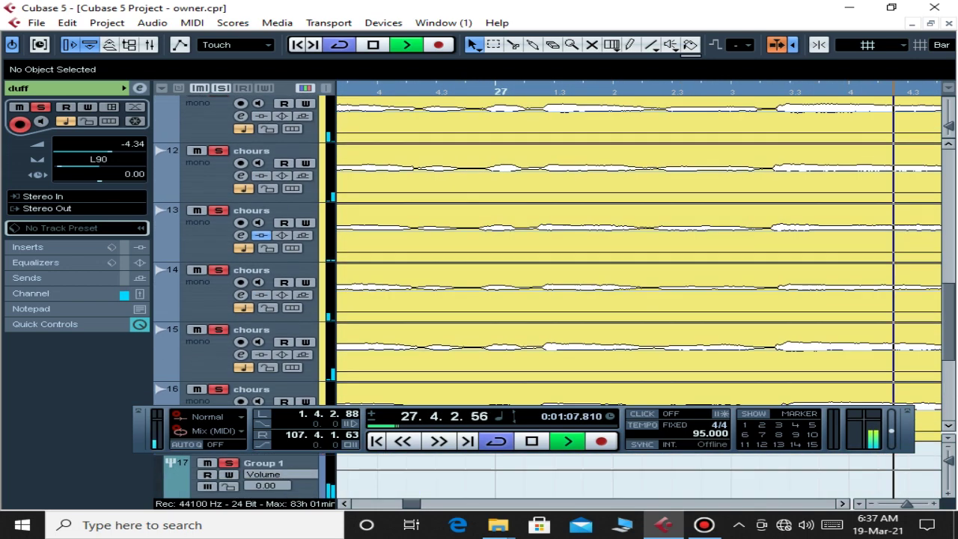
pyautogui.scroll(15, 546, 300)
pyautogui.scroll(-5, 636, 299)
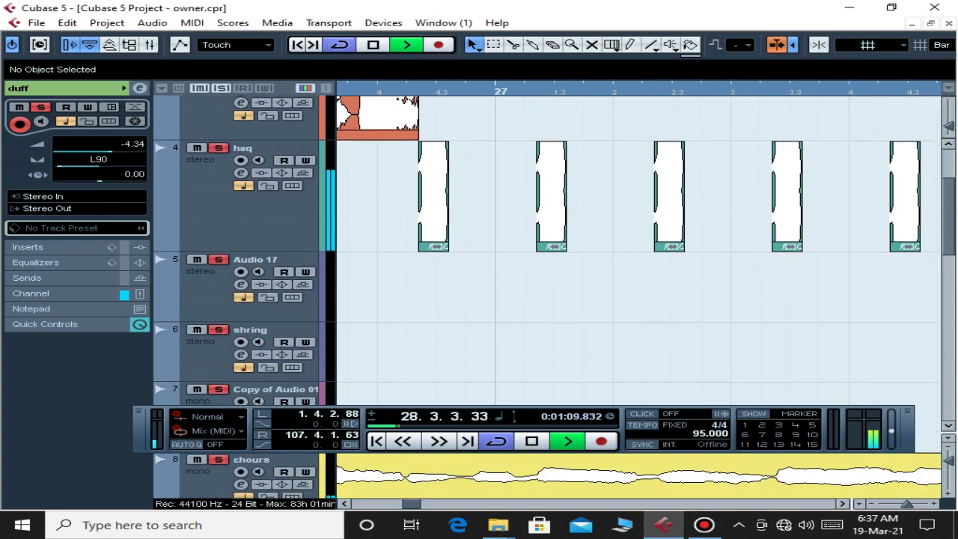
pyautogui.scroll(2, 636, 299)
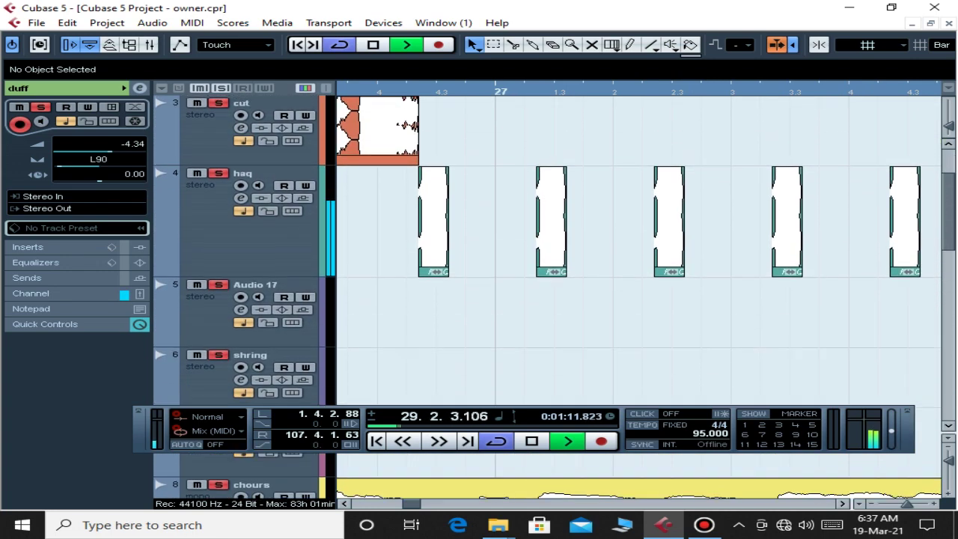
# - Examine the arrangement between bars 33 and 39, where the chours section gives way to the vocal clip
pyautogui.hscroll(5, 591, 454)
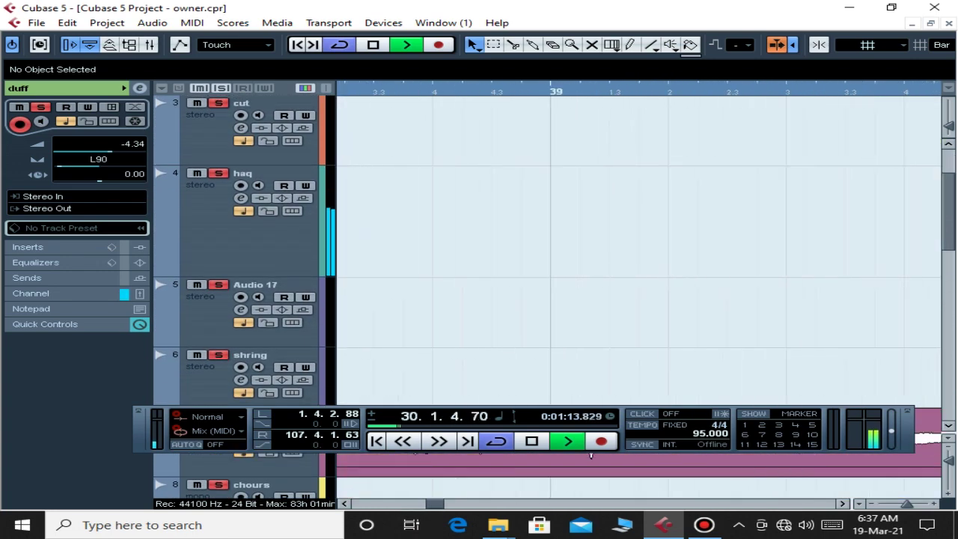
pyautogui.scroll(-6, 591, 454)
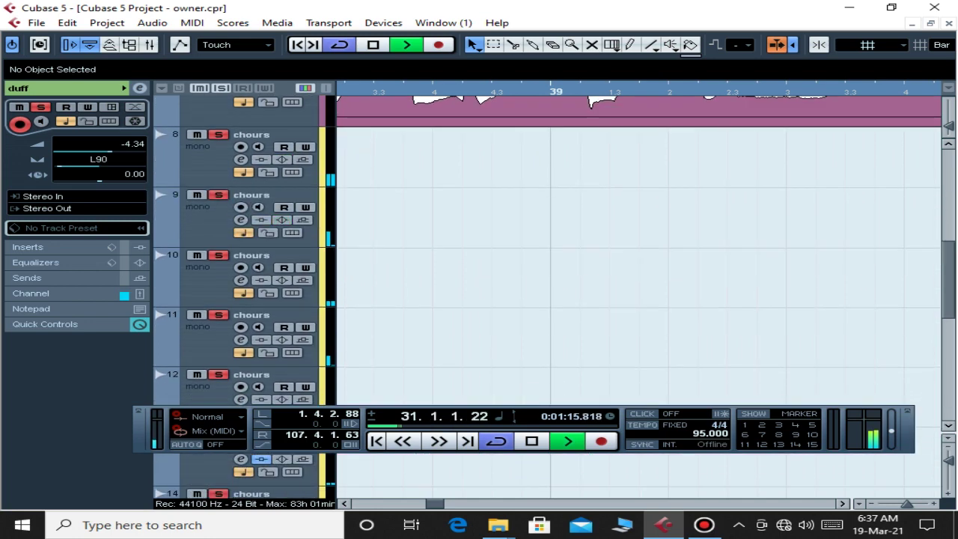
pyautogui.scroll(3, 591, 454)
pyautogui.hscroll(-5, 636, 300)
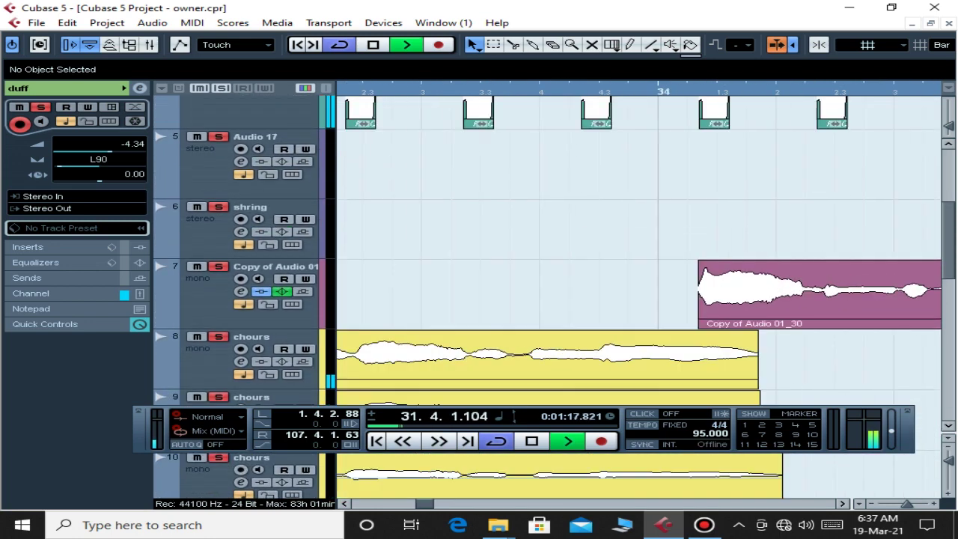
pyautogui.hscroll(3, 636, 299)
pyautogui.hscroll(-5, 636, 299)
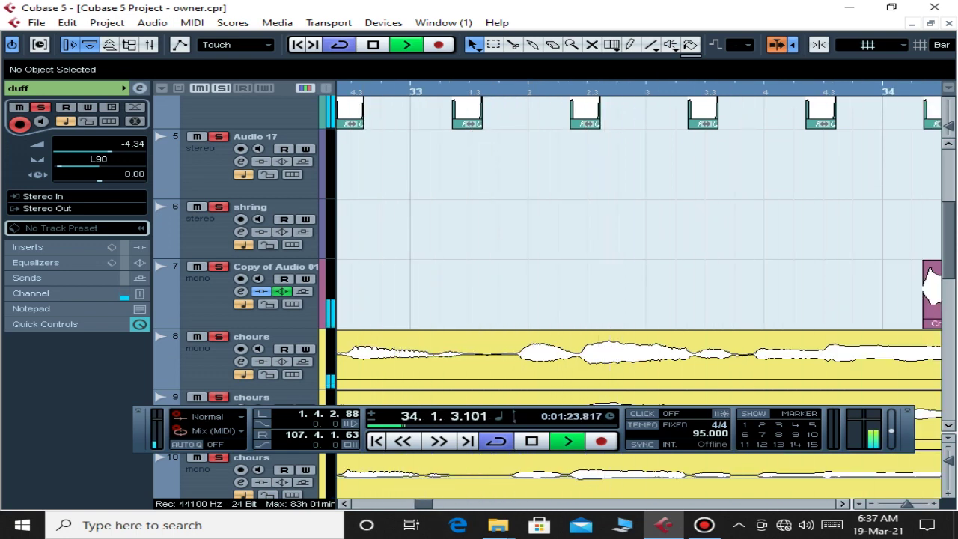
pyautogui.hscroll(5, 636, 299)
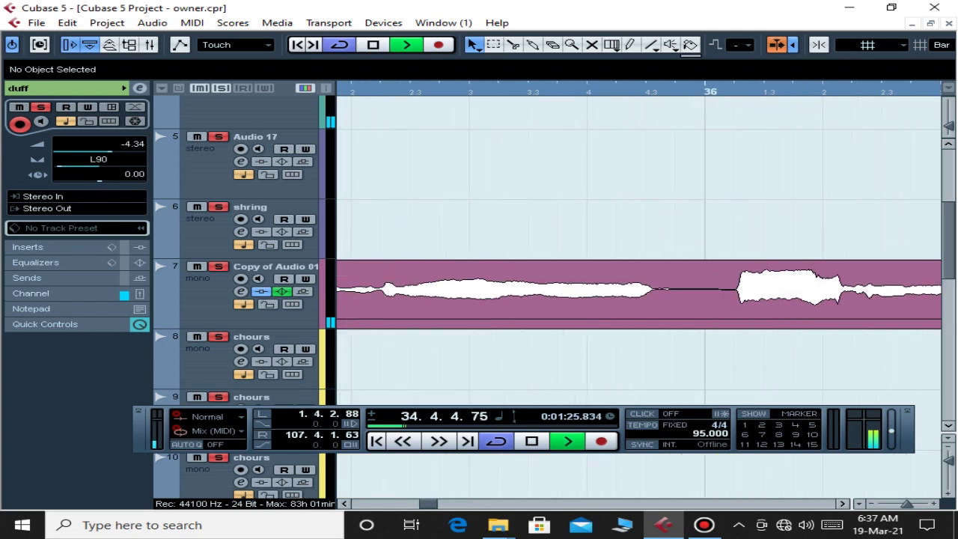
pyautogui.hscroll(5, 636, 300)
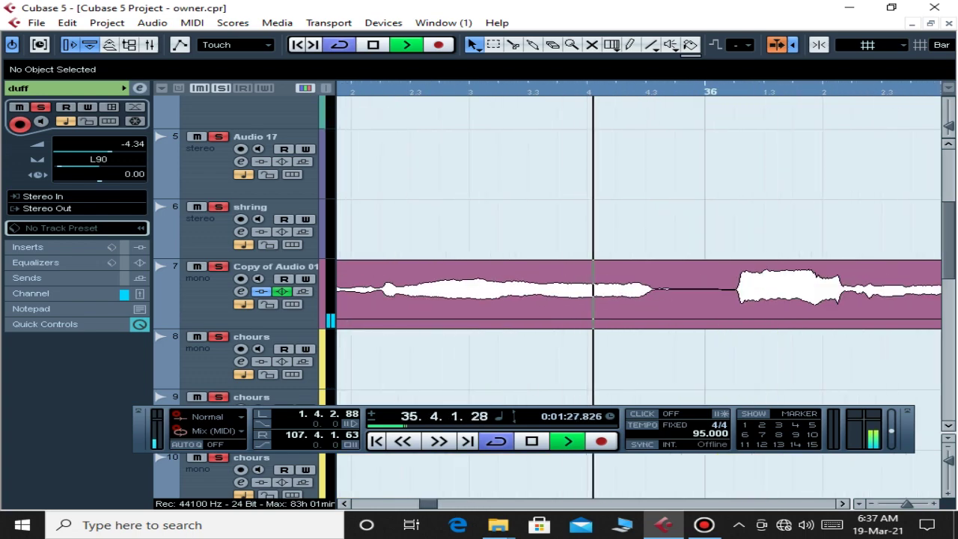
# - Compare the playback with both duff tracks muted and unmuted, and stop playback
pyautogui.scroll(5, 621, 292)
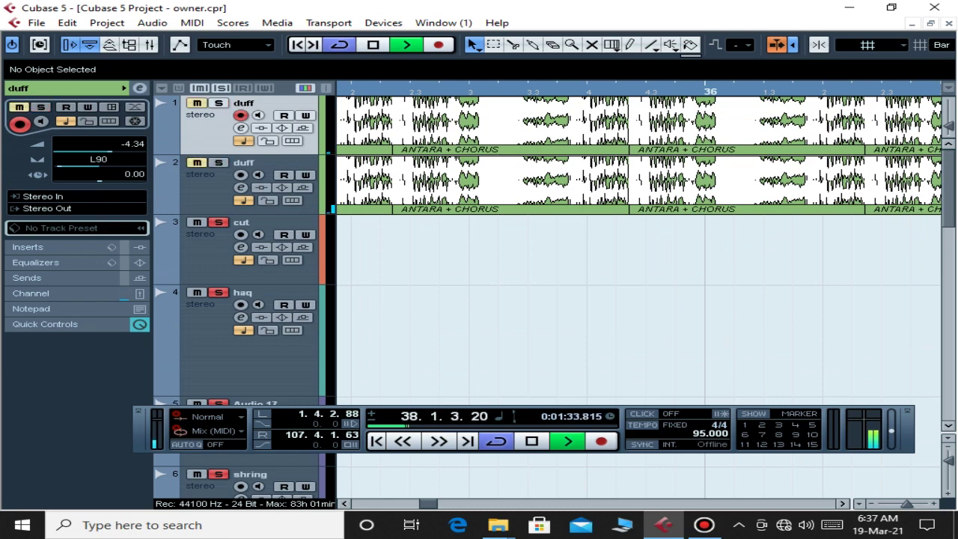
pyautogui.scroll(-5, 621, 292)
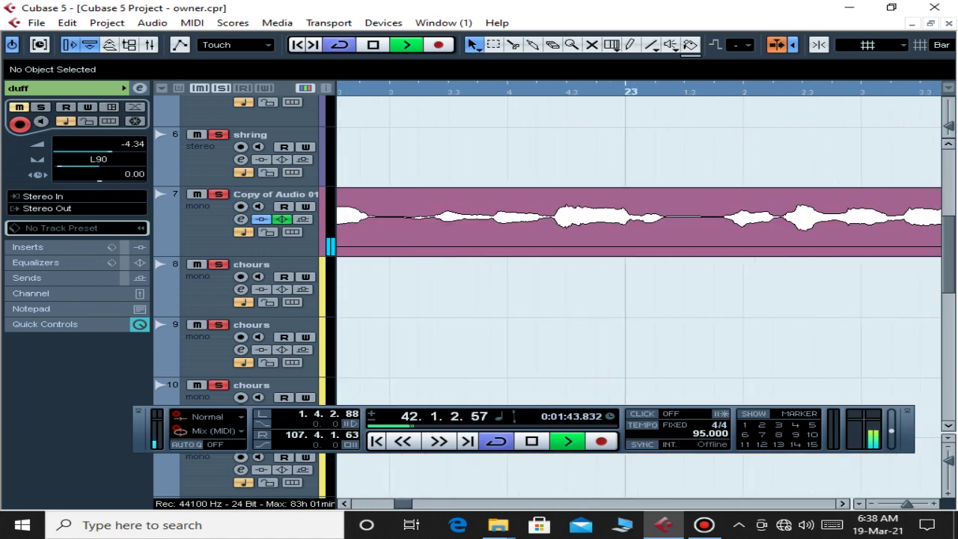
pyautogui.scroll(1, 553, 297)
pyautogui.scroll(5, 554, 297)
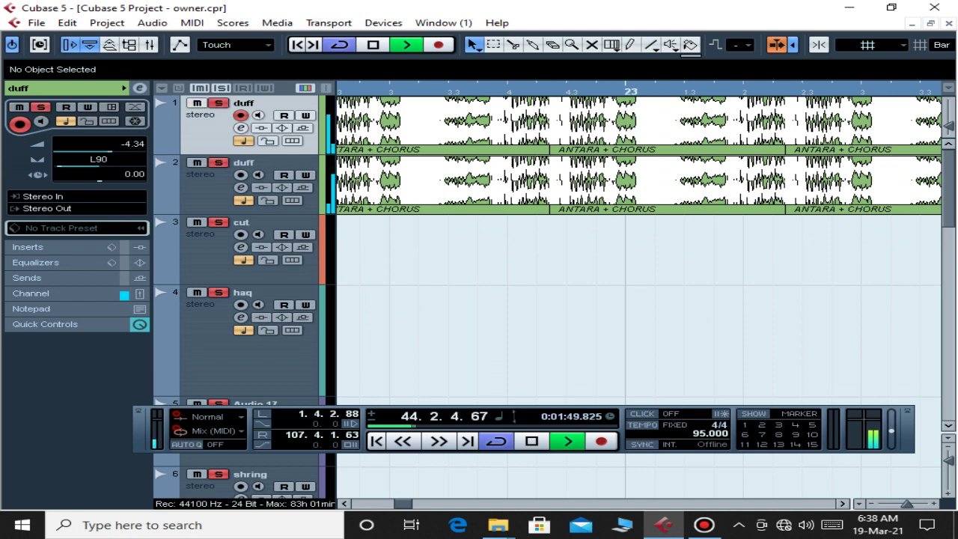
pyautogui.press('XF86AudioRaiseVolume')
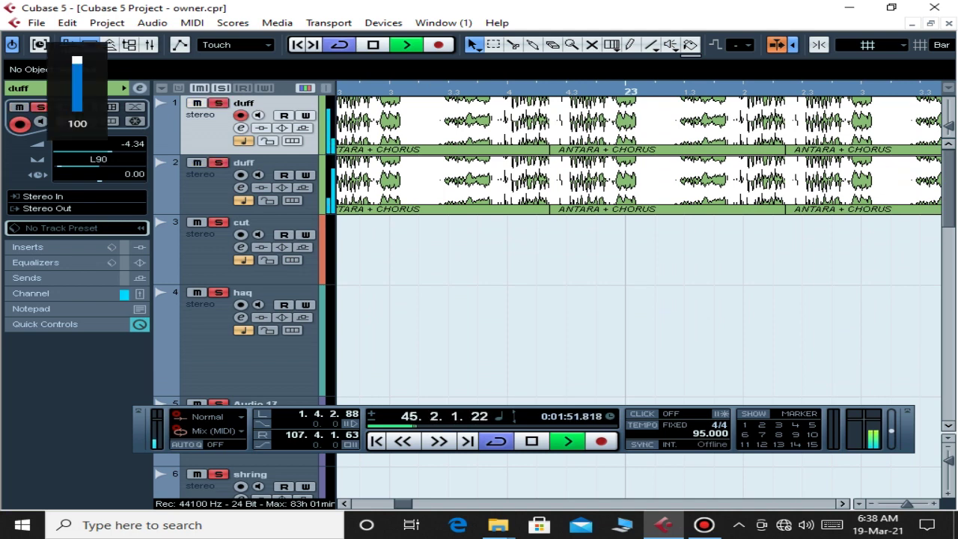
pyautogui.press('space')
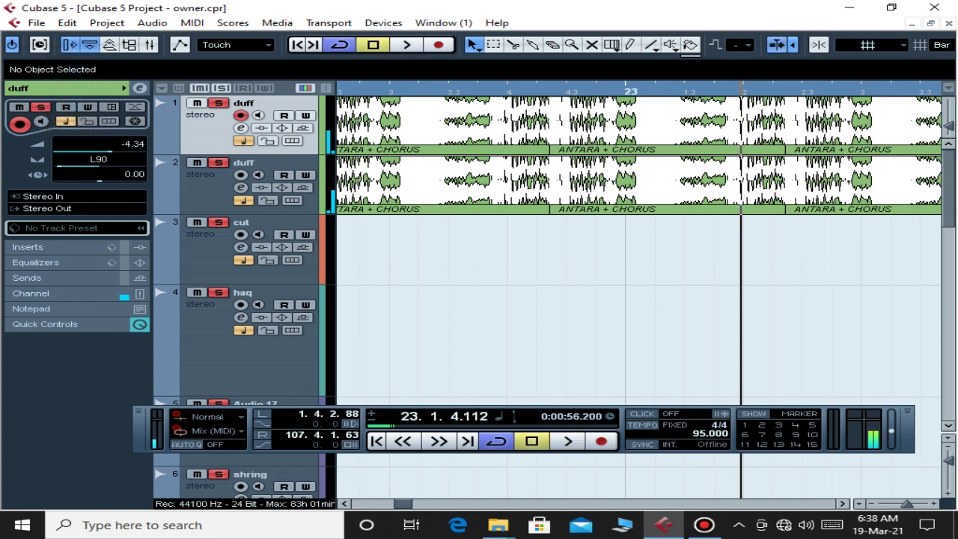
# - Locate the project cursor at about bar 71 and play the third vocal section
pyautogui.press('g')
pyautogui.press('g')
pyautogui.press('g')
pyautogui.press('KP_Subtract')
pyautogui.press('g')
pyautogui.press('g')
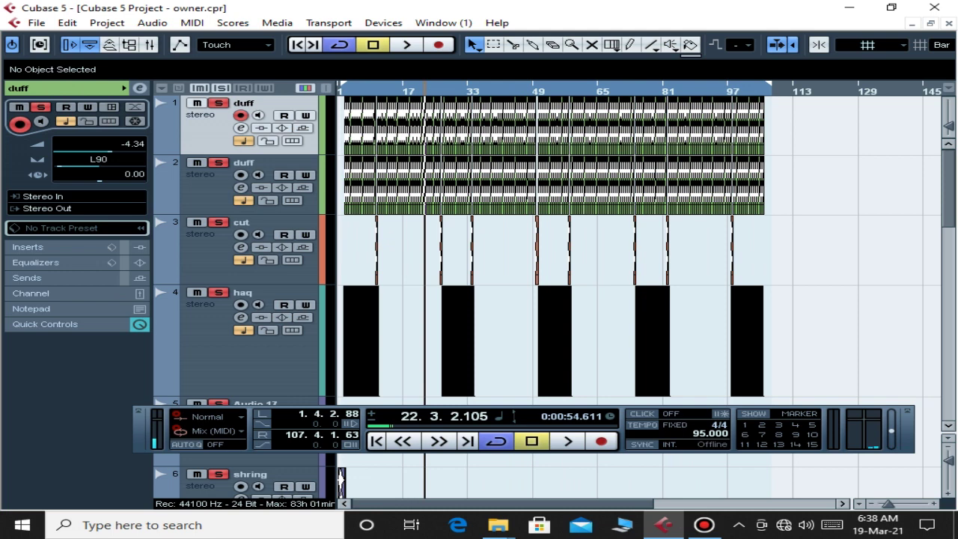
pyautogui.click(623, 90)
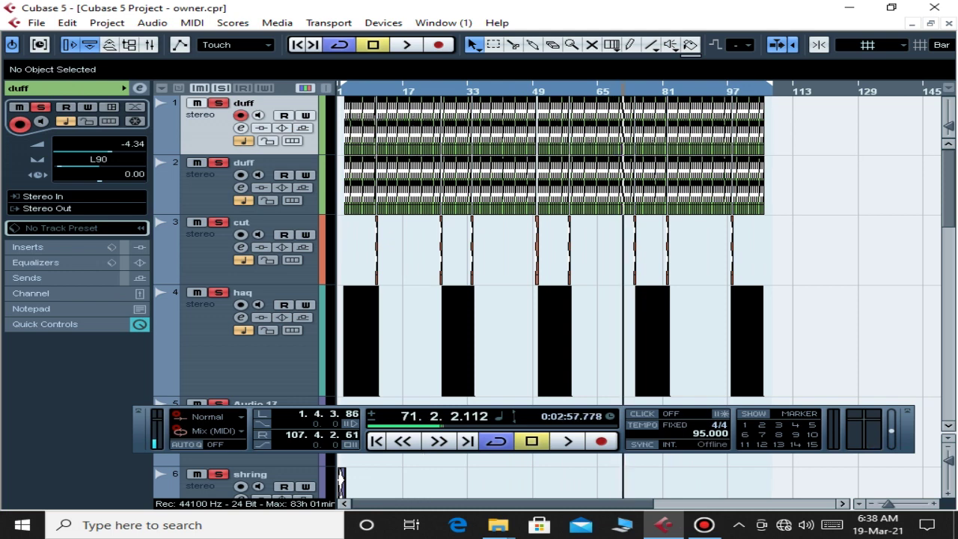
pyautogui.scroll(-6, 554, 299)
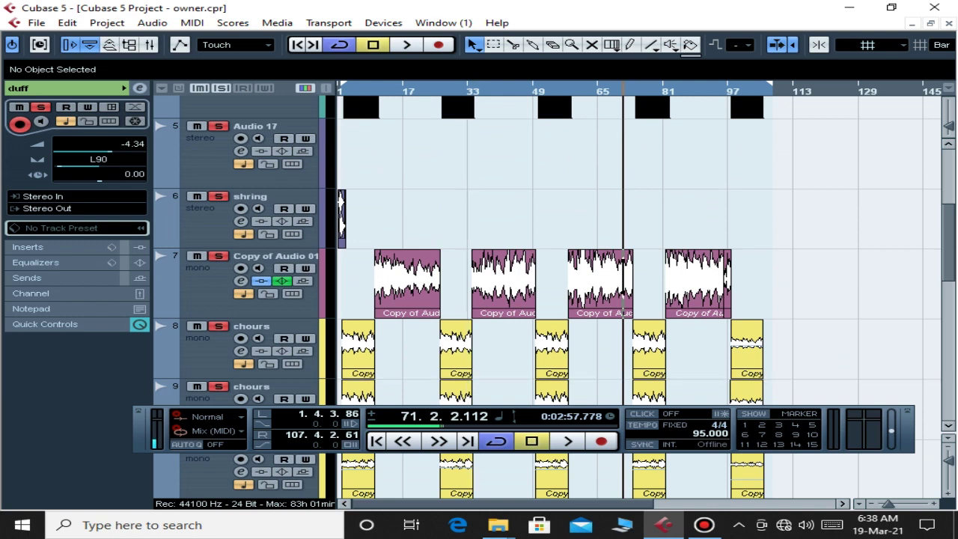
pyautogui.press('space')
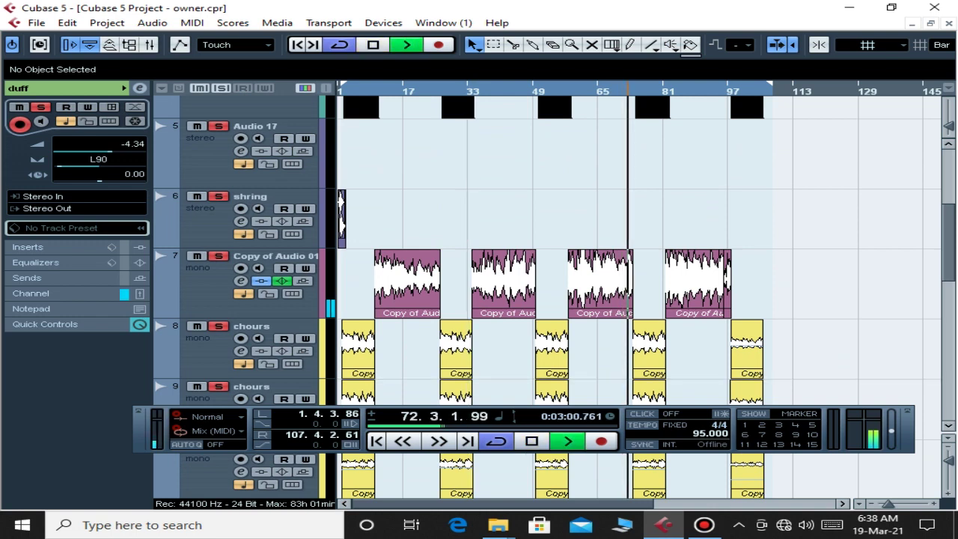
# - Hide the transport panel, select the Group 1 track, and mute the FX 2 and FX 3 delay channels in the mixer
pyautogui.press('F2')
pyautogui.scroll(-10, 553, 299)
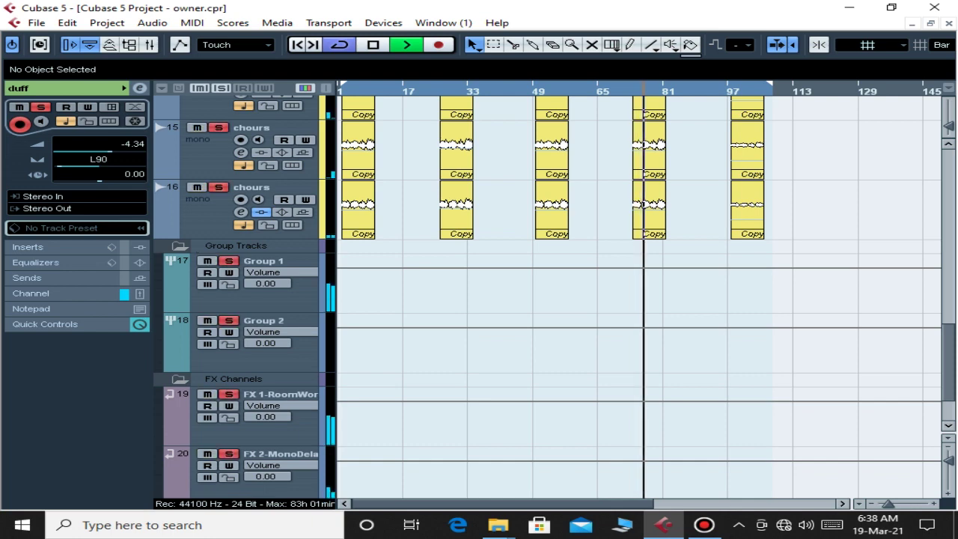
pyautogui.click(269, 299)
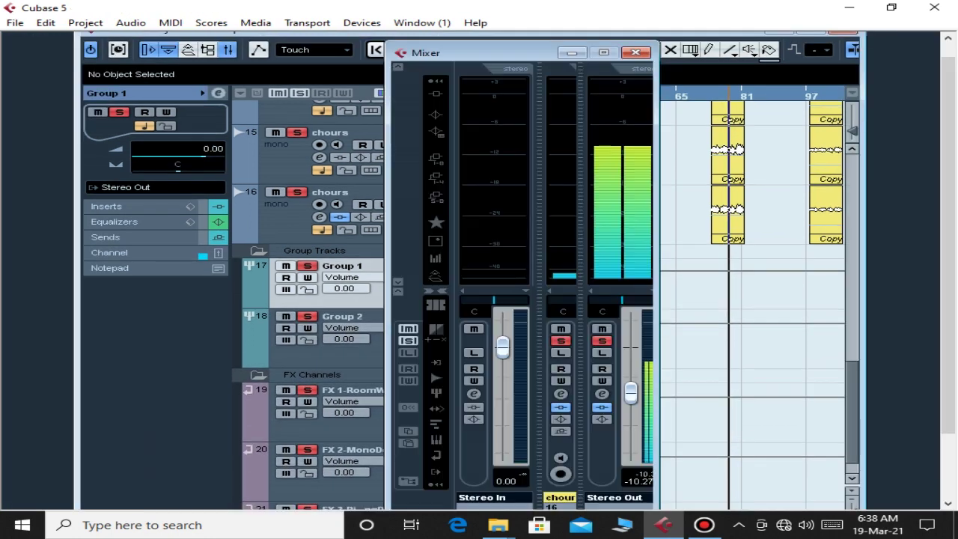
pyautogui.press('F3')
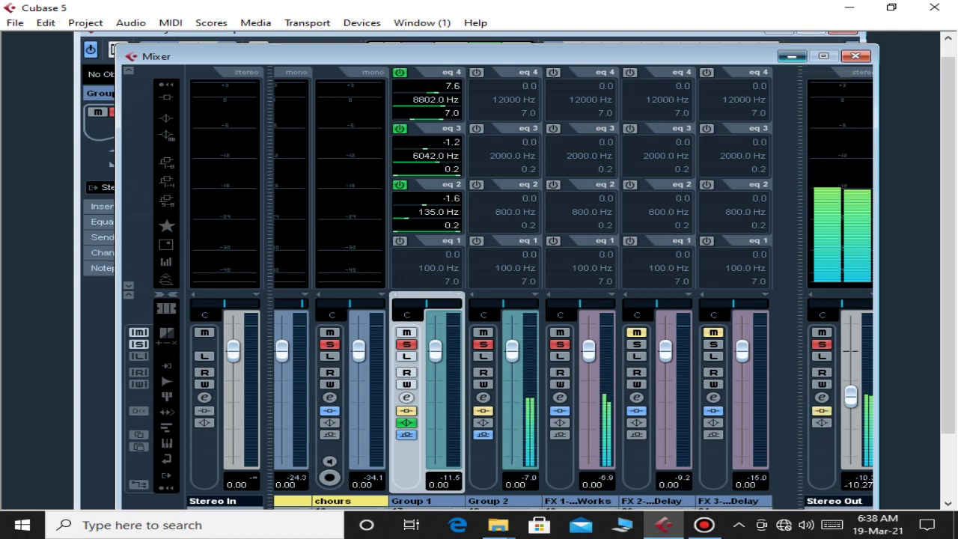
pyautogui.click(791, 56)
pyautogui.click(809, 31)
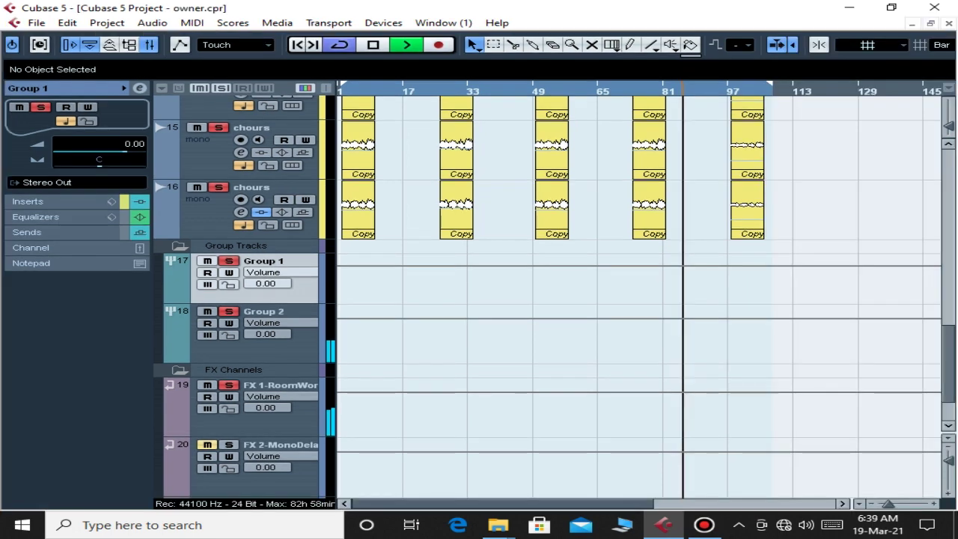
# - Mute both duff tracks during playback, with the system volume at 100
pyautogui.scroll(10, 547, 299)
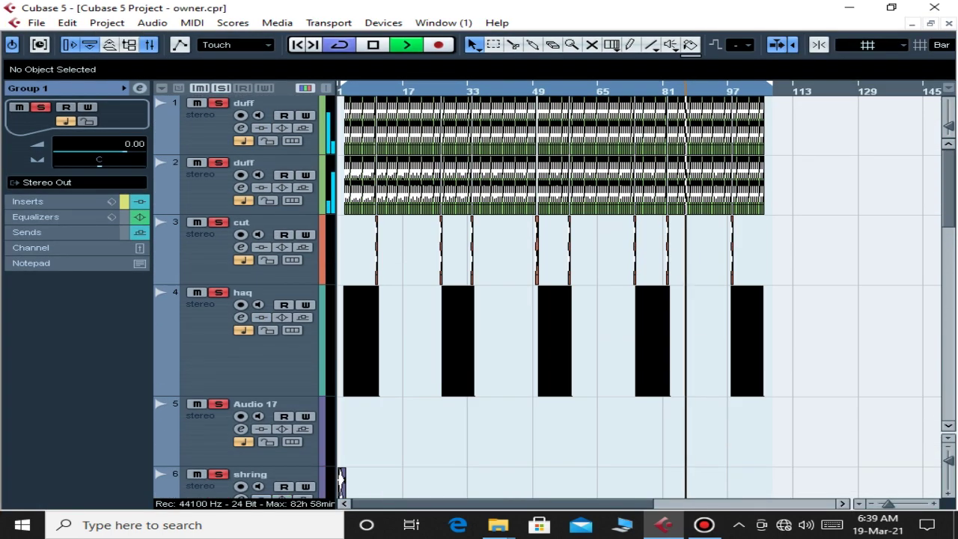
pyautogui.click(196, 102)
pyautogui.click(196, 162)
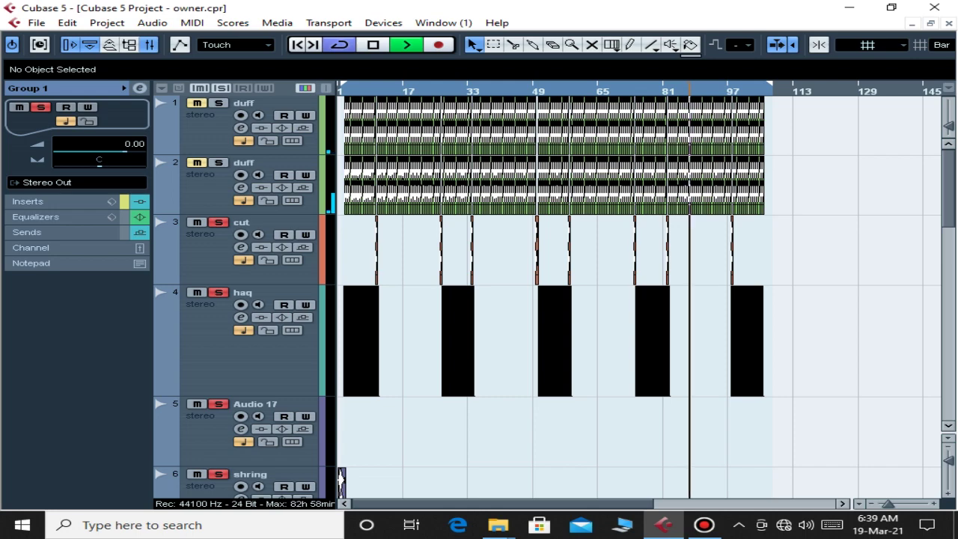
pyautogui.press('XF86AudioRaiseVolume')
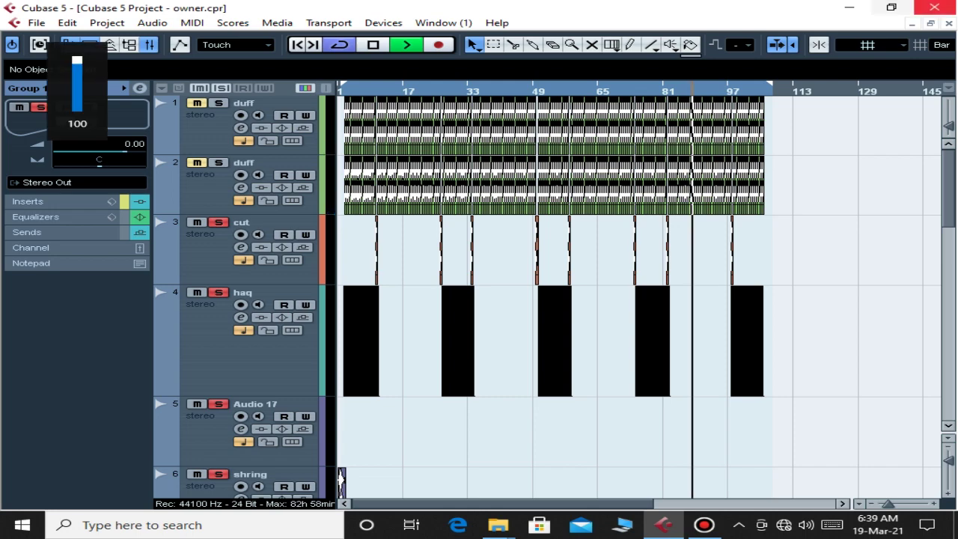
# - Review the inserts and equalizer in the channel settings of the Copy of Audio 01 track
pyautogui.scroll(-10, 553, 299)
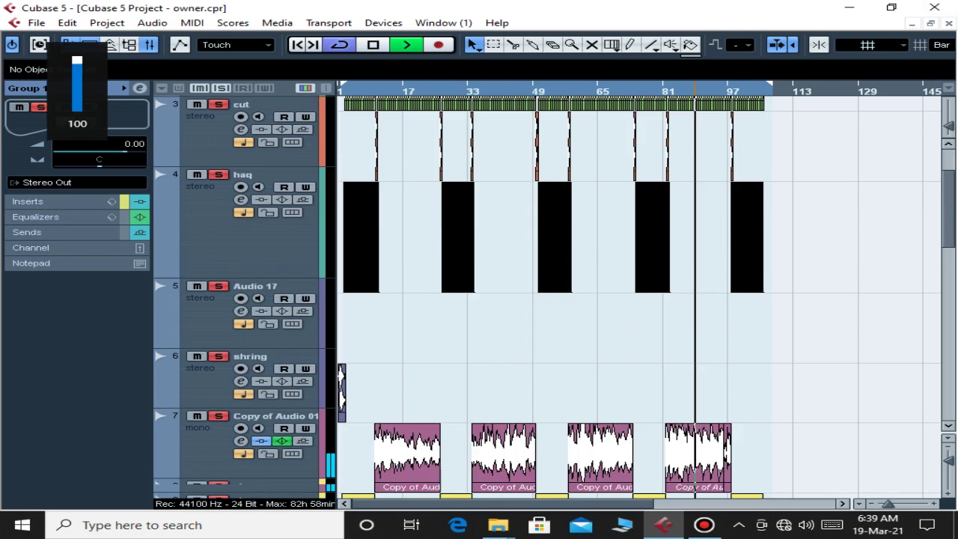
pyautogui.scroll(3, 554, 299)
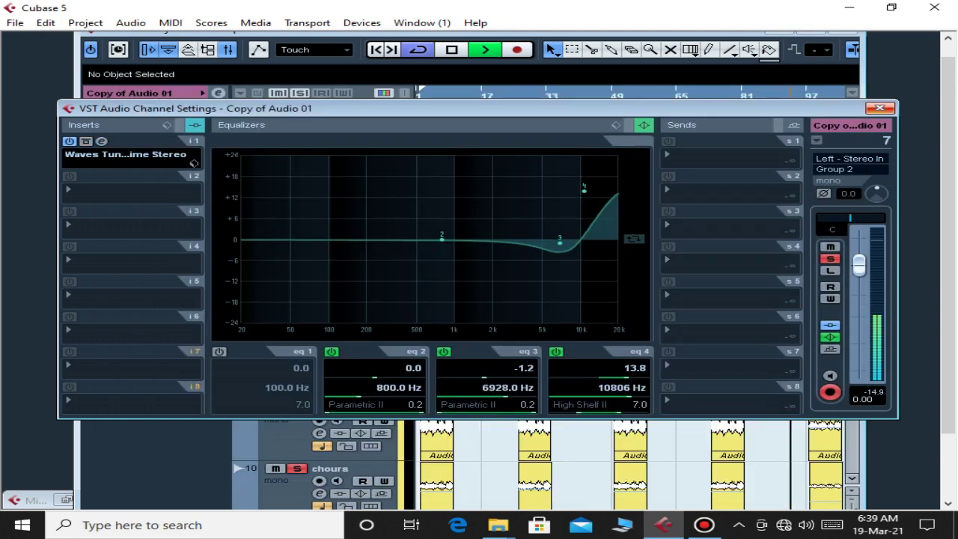
pyautogui.click(879, 108)
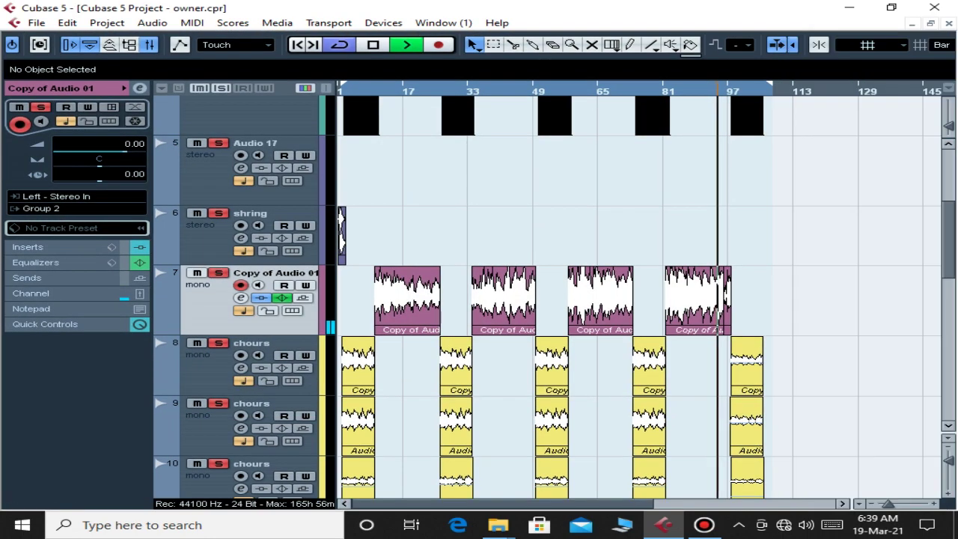
# - Review the inserts and equalizer in the channel settings of the Stereo Out channel in the mixer
pyautogui.scroll(-10, 523, 299)
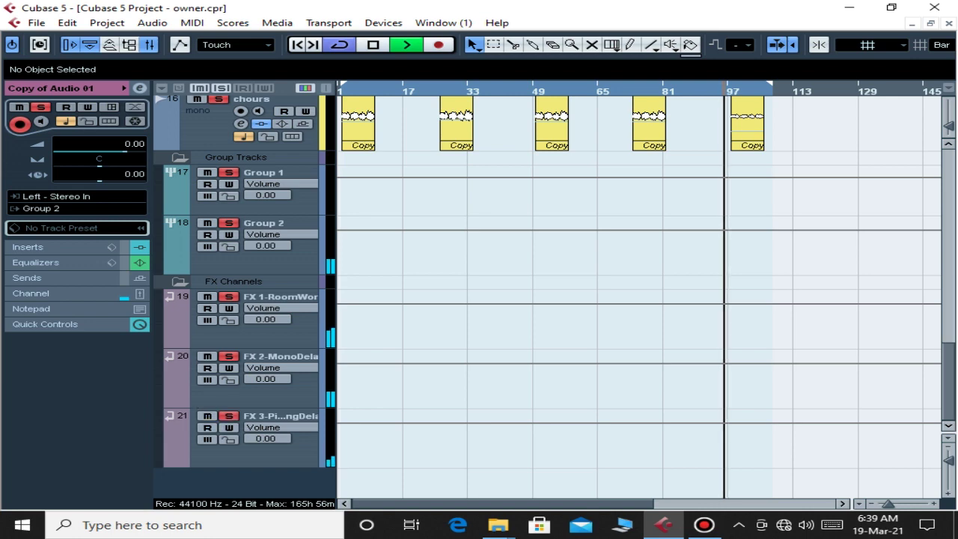
pyautogui.press('F3')
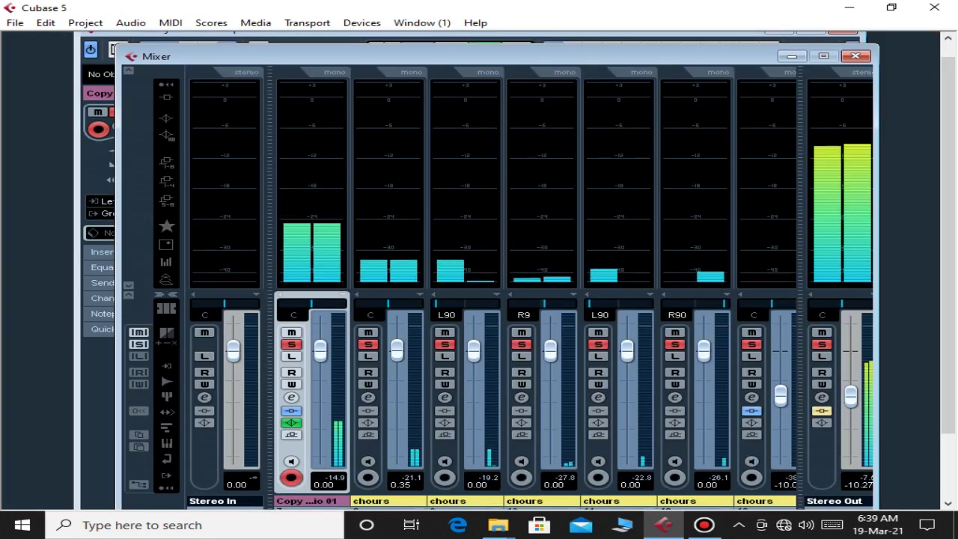
pyautogui.click(822, 397)
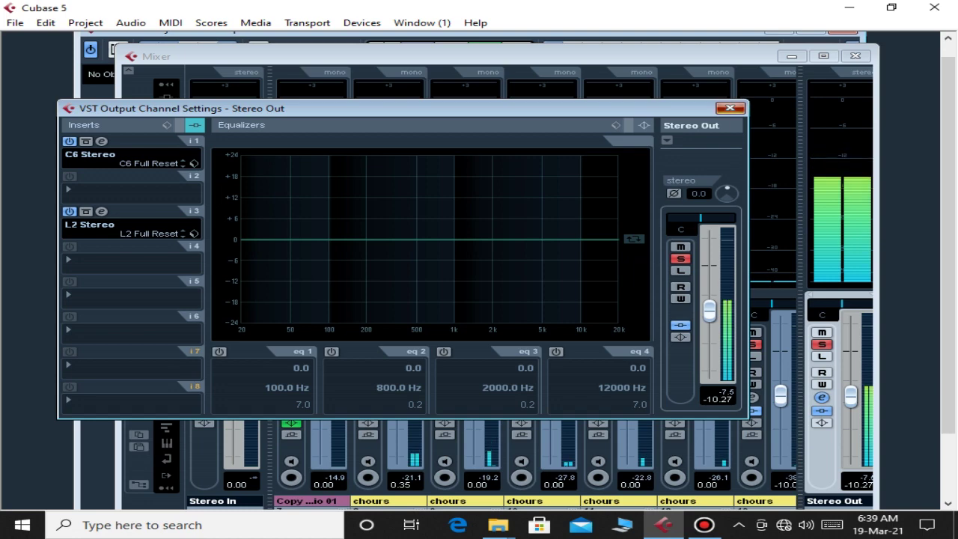
pyautogui.press('Escape')
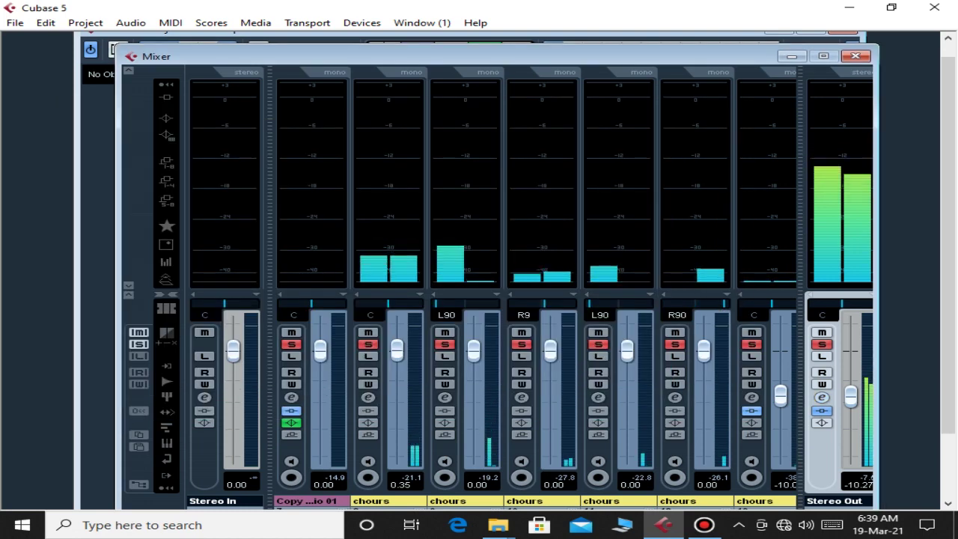
# - Review the inserts, equalizer and sends in the Group 1 channel settings, and close the mixer
pyautogui.hscroll(-6, 513, 262)
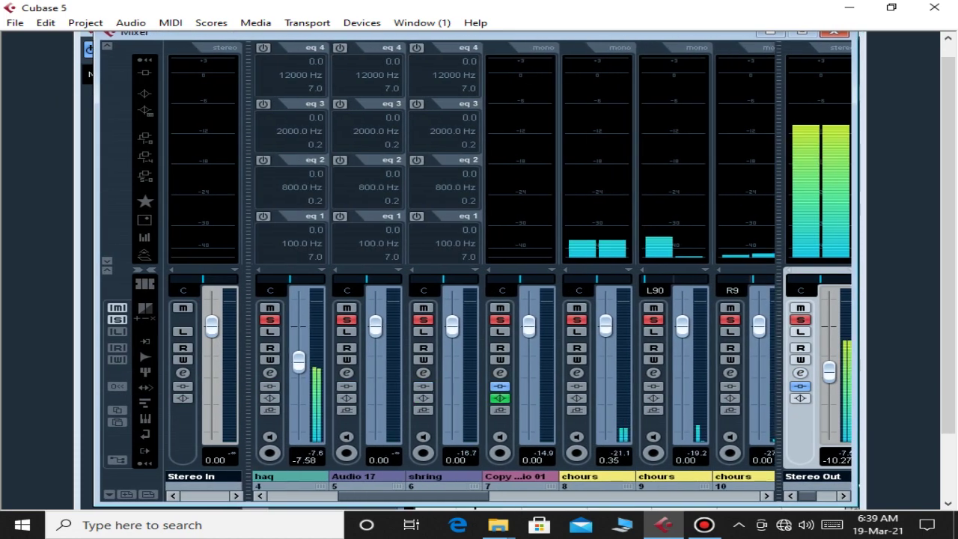
pyautogui.hscroll(12, 513, 262)
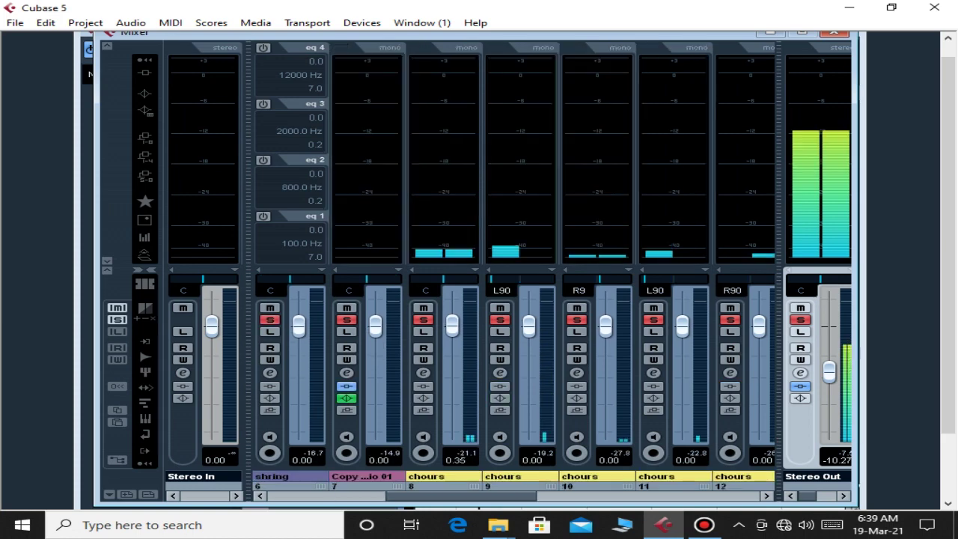
pyautogui.click(482, 285)
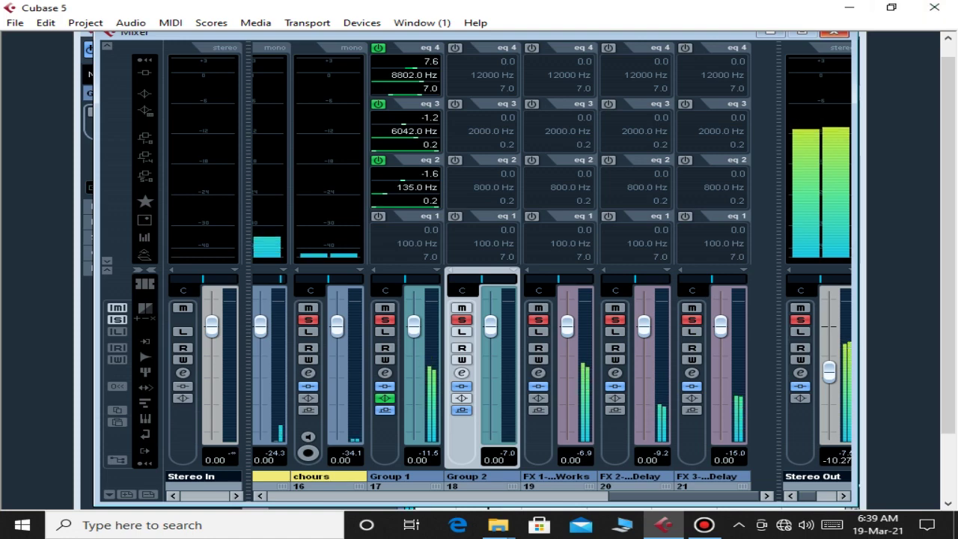
pyautogui.click(384, 372)
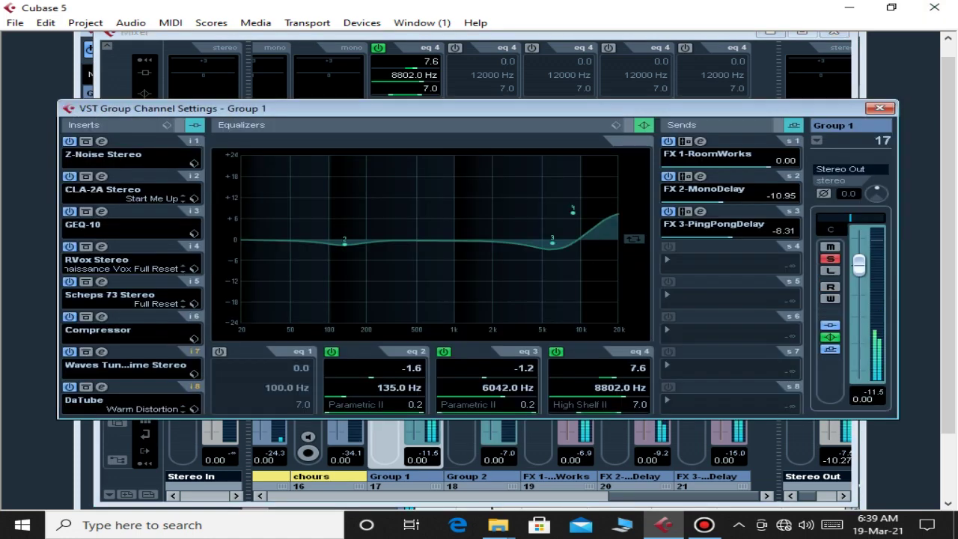
pyautogui.click(879, 108)
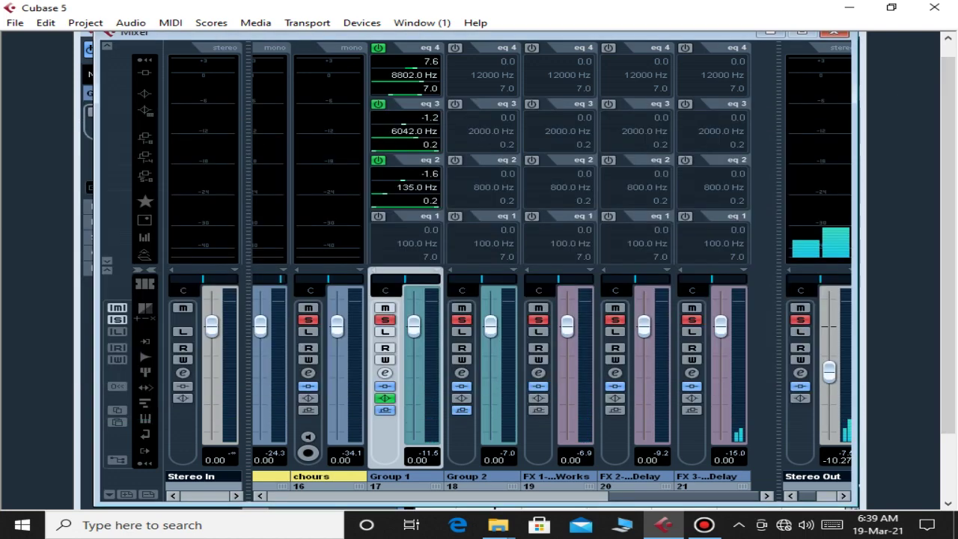
pyautogui.click(834, 32)
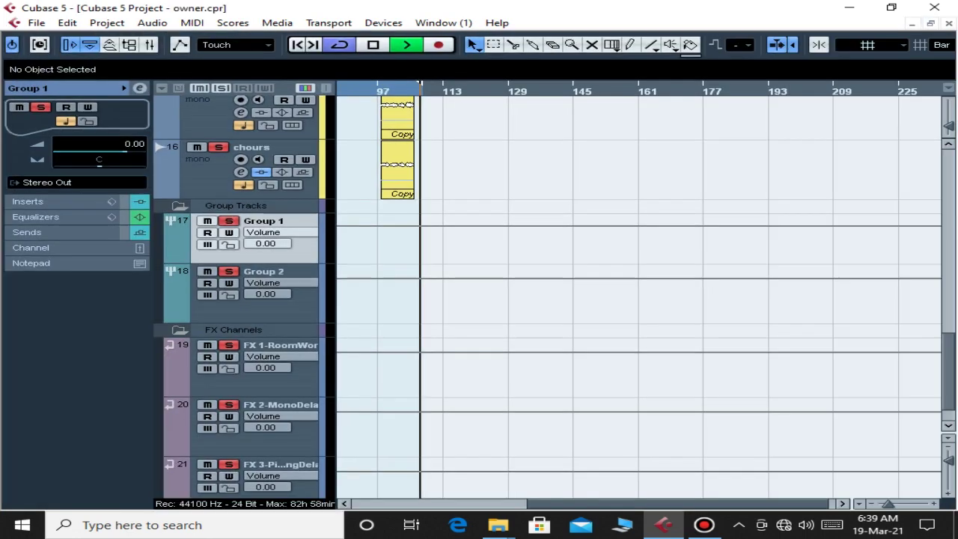
# - Play the song from the beginning of the project and lower the system volume
pyautogui.press('Home')
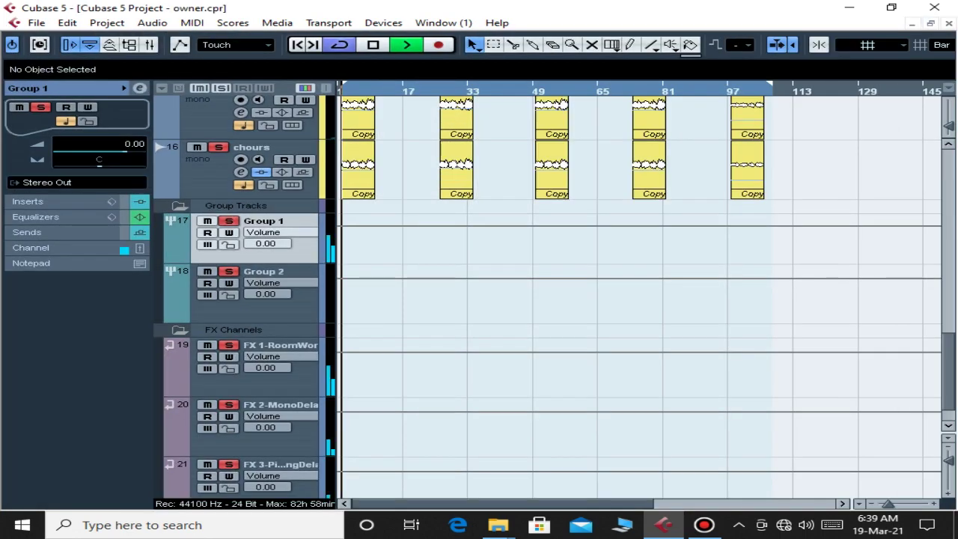
pyautogui.scroll(10, 554, 296)
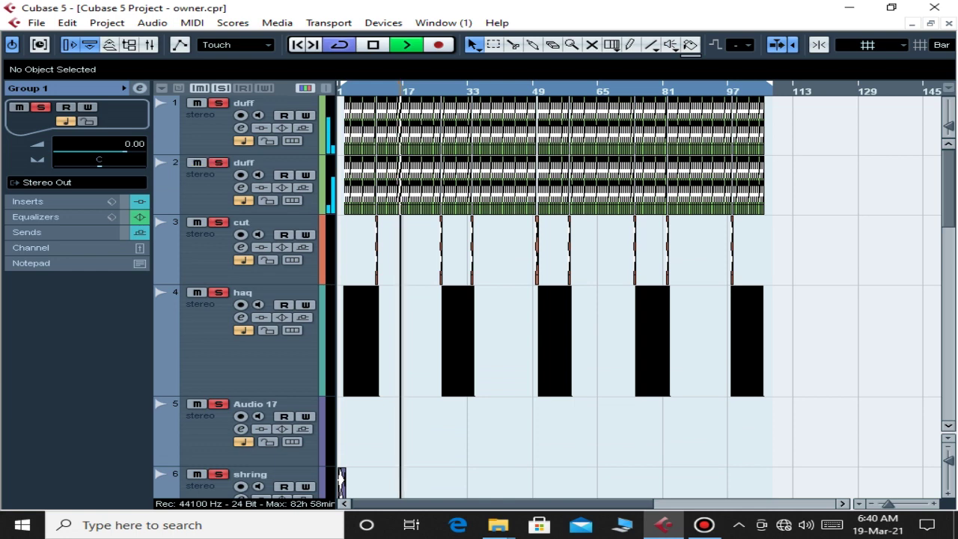
pyautogui.press('XF86AudioLowerVolume')
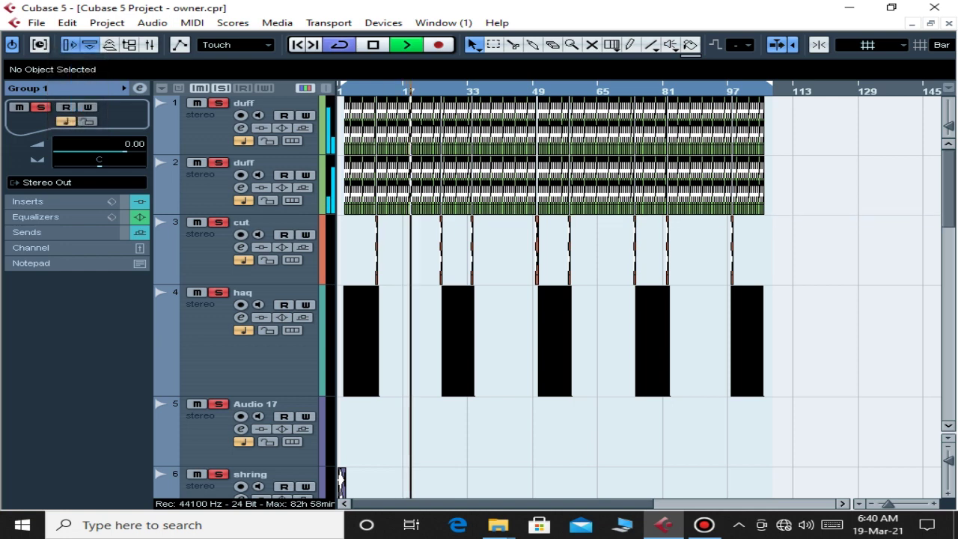
# - Examine enlarged waveforms of the duff, cut, haq, vocal and chorus tracks around bars 25 to 61 during playback, and stop playback
pyautogui.hotkey('shift', 'h')
pyautogui.hotkey('shift', 'h')
pyautogui.hotkey('shift', 'g')
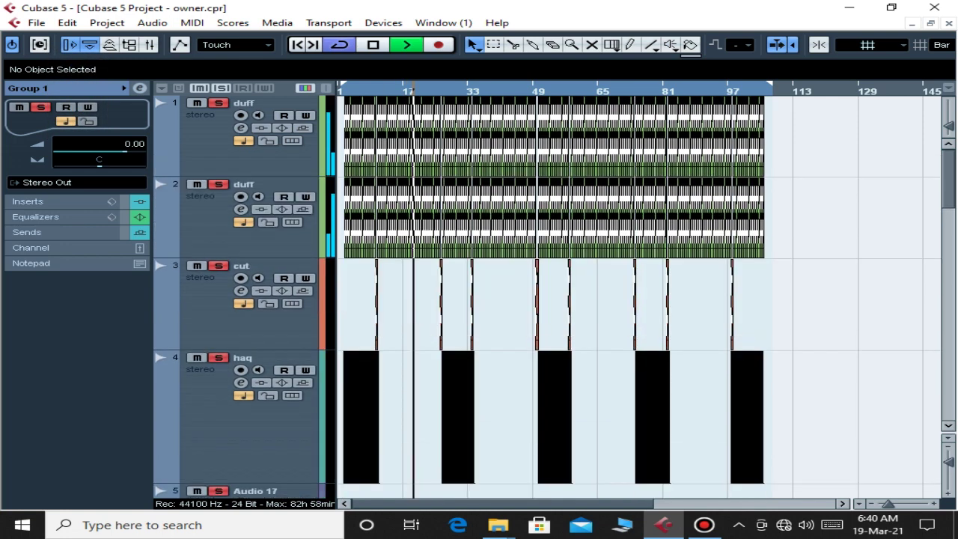
pyautogui.hotkey('shift', 'g')
pyautogui.hotkey('shift', 'h')
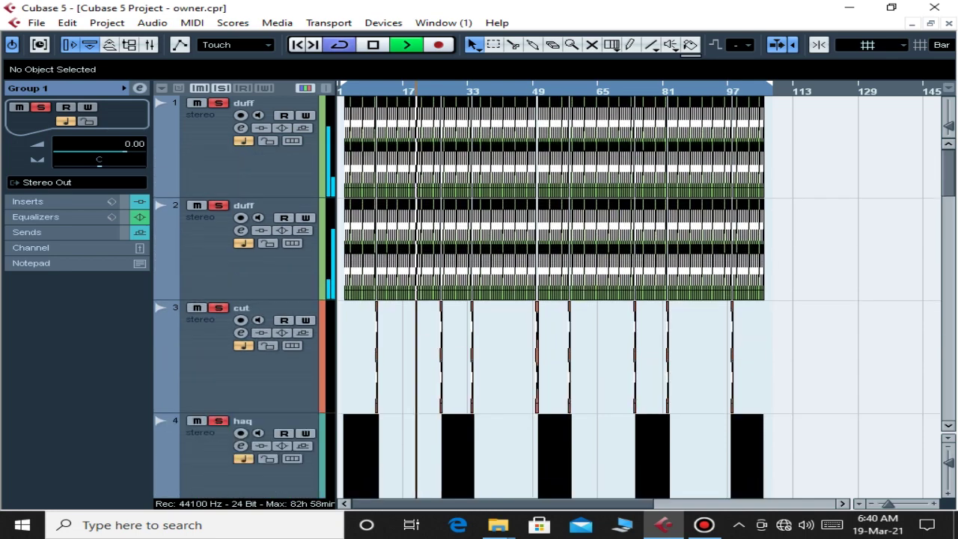
pyautogui.press('h')
pyautogui.press('h')
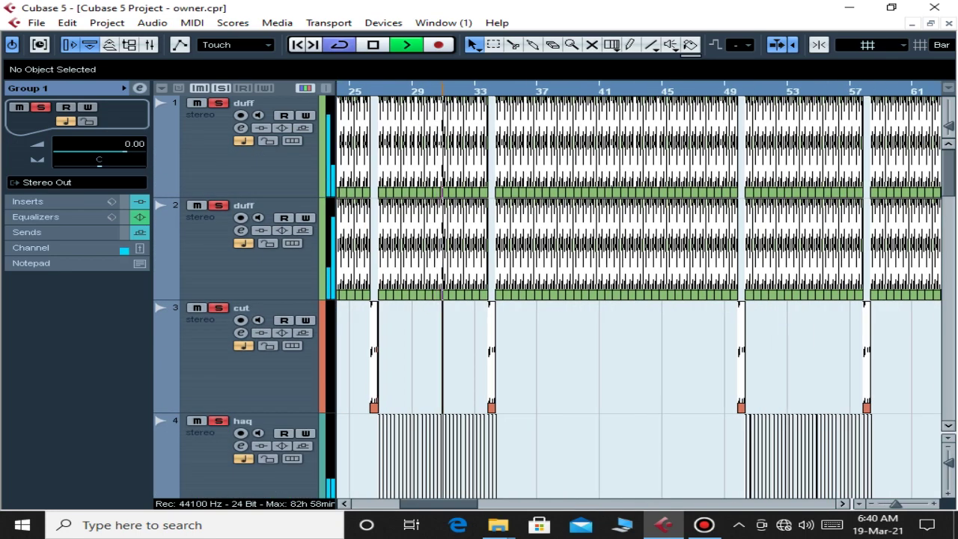
pyautogui.scroll(-7, 636, 299)
pyautogui.scroll(7, 636, 300)
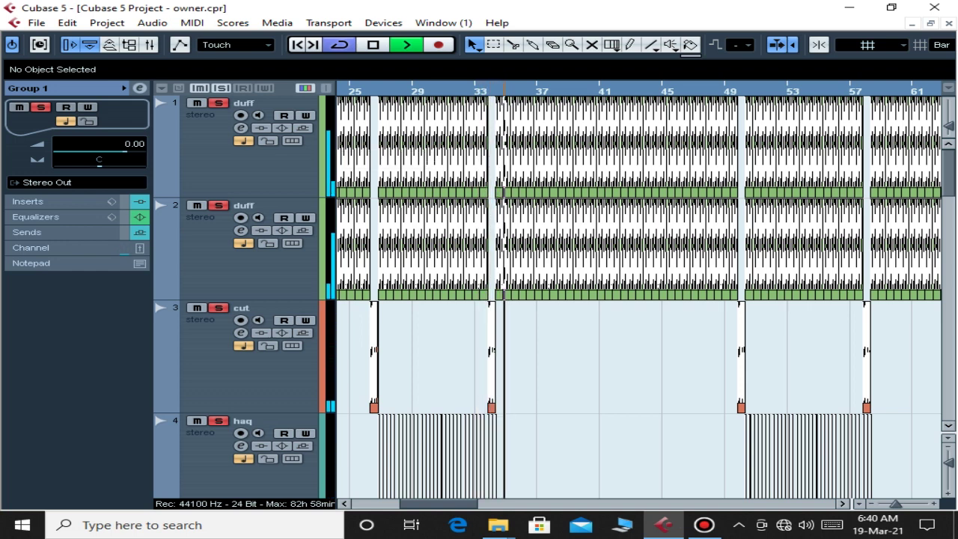
pyautogui.scroll(-6, 635, 299)
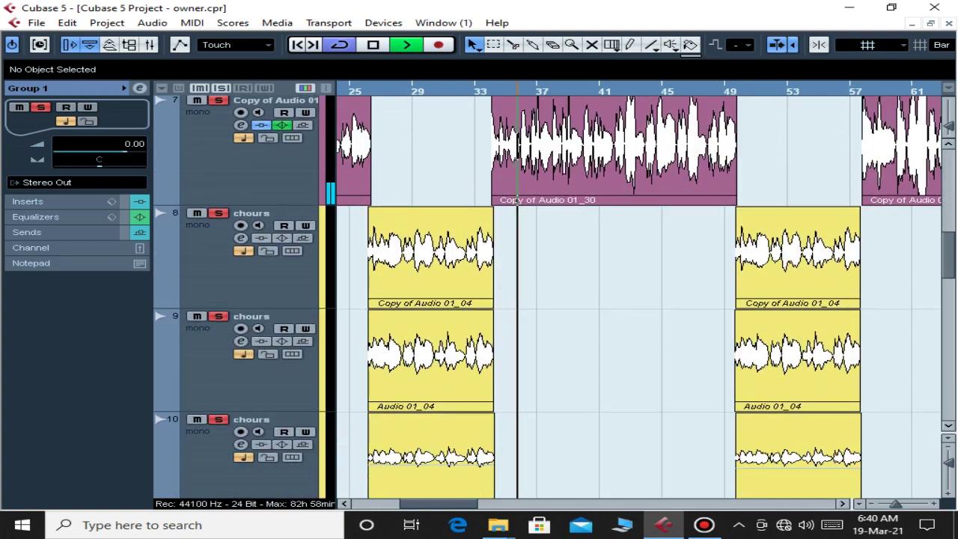
pyautogui.scroll(6, 635, 299)
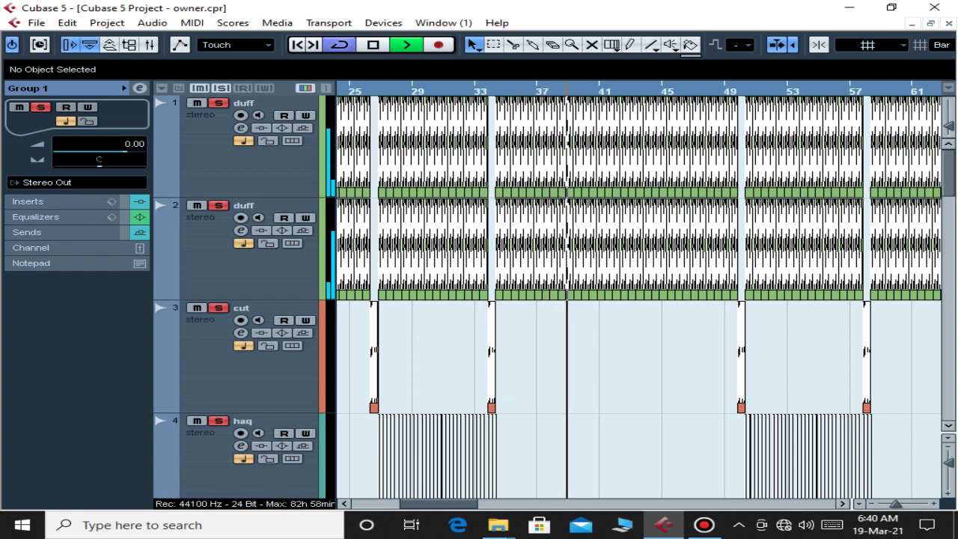
pyautogui.press('space')
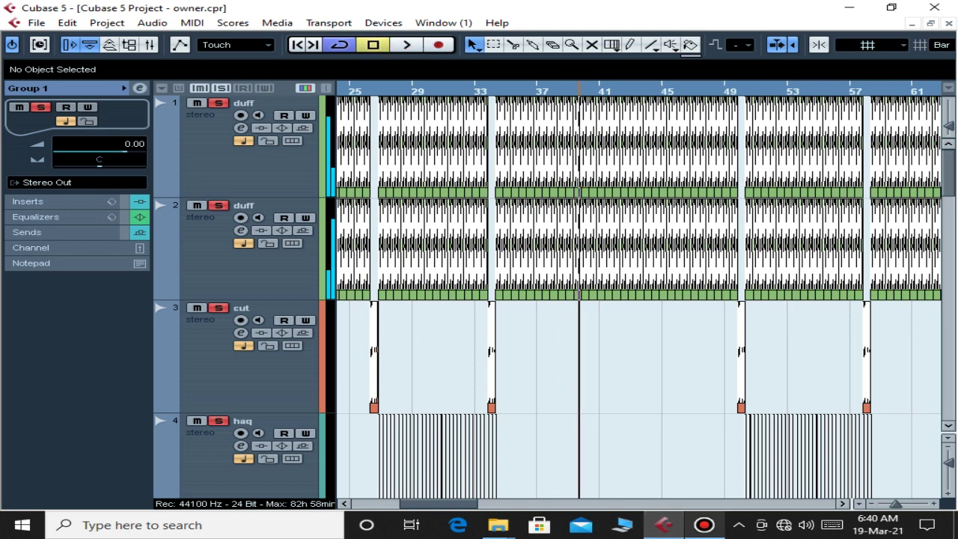
pyautogui.click(703, 524)
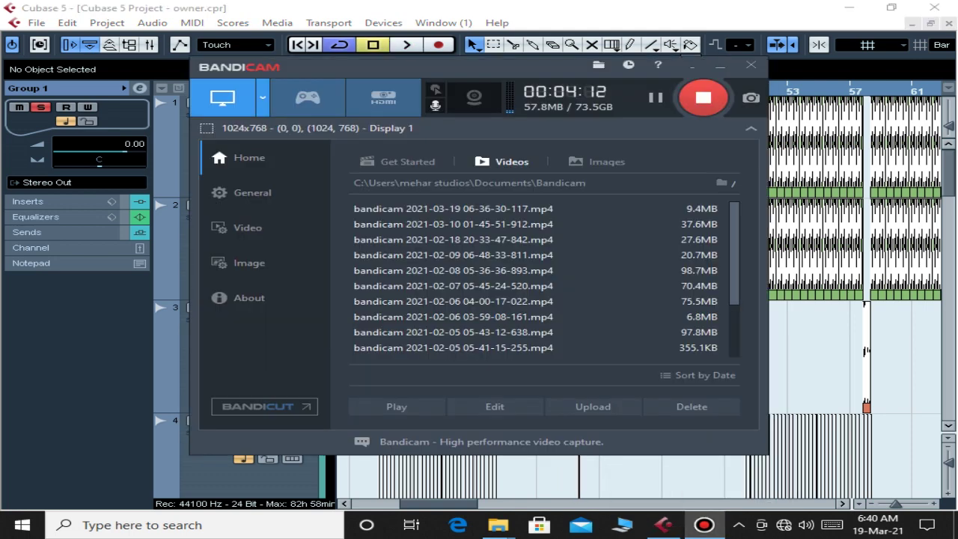